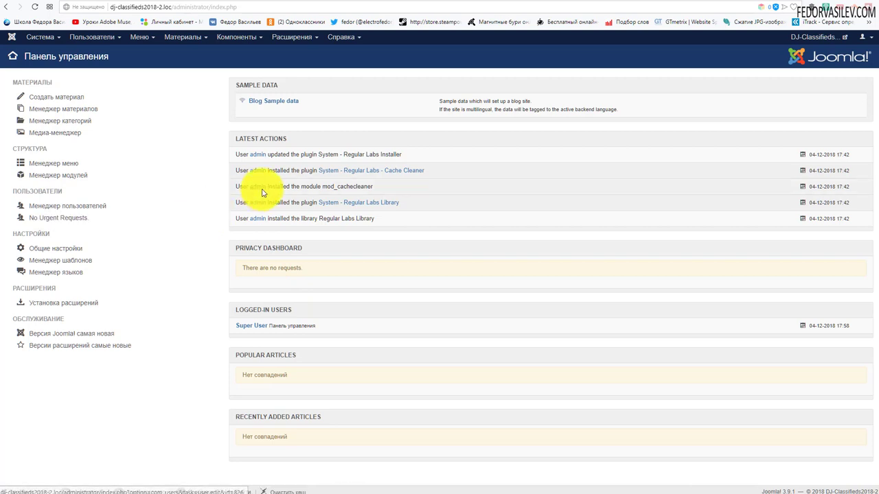
# Step: Upload and install the DJ-Classifieds package through the extension installer, and open the component's control panel
pyautogui.click(292, 38)
pyautogui.moveTo(302, 53)
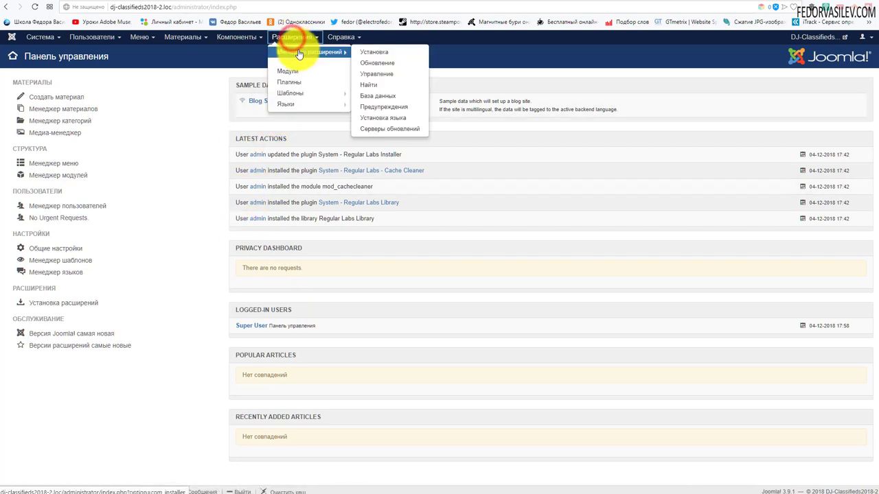
pyautogui.click(384, 54)
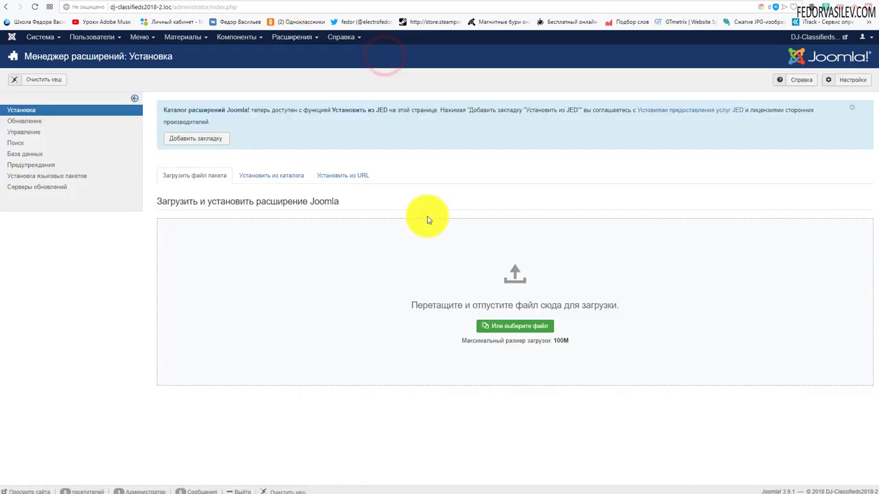
pyautogui.click(718, 490)
pyautogui.moveTo(20, 53); pyautogui.dragTo(385, 251)
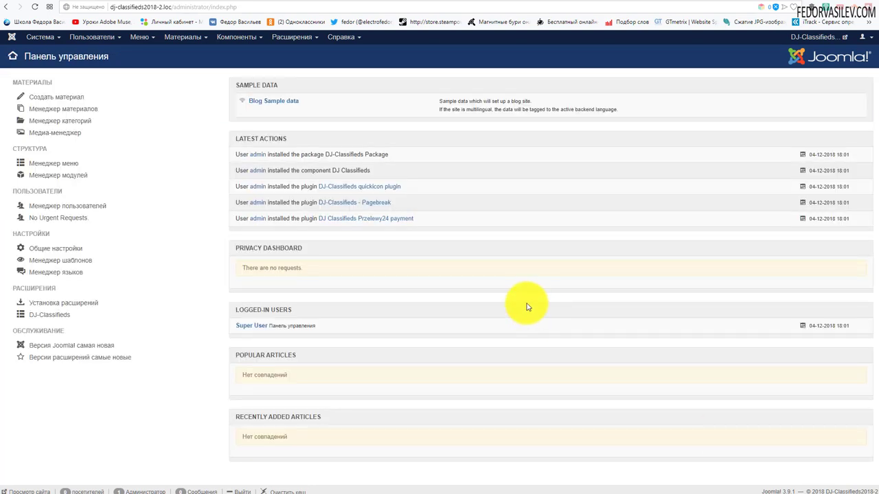
pyautogui.click(240, 38)
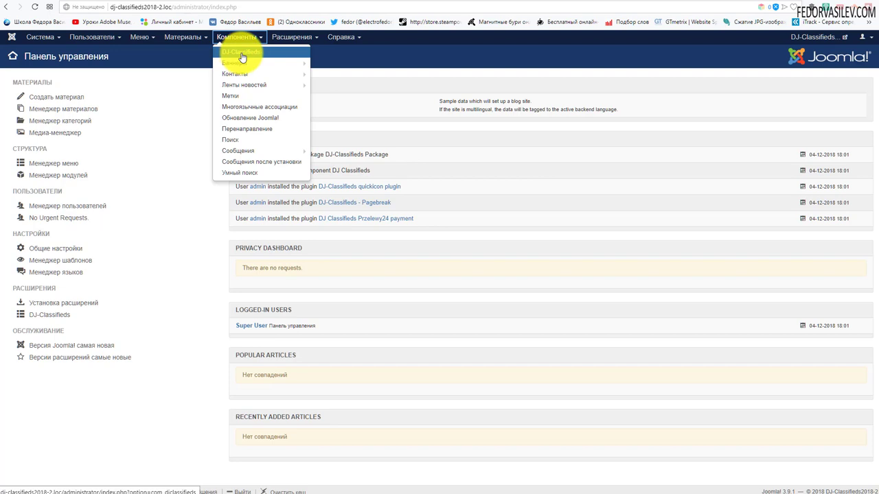
pyautogui.click(241, 53)
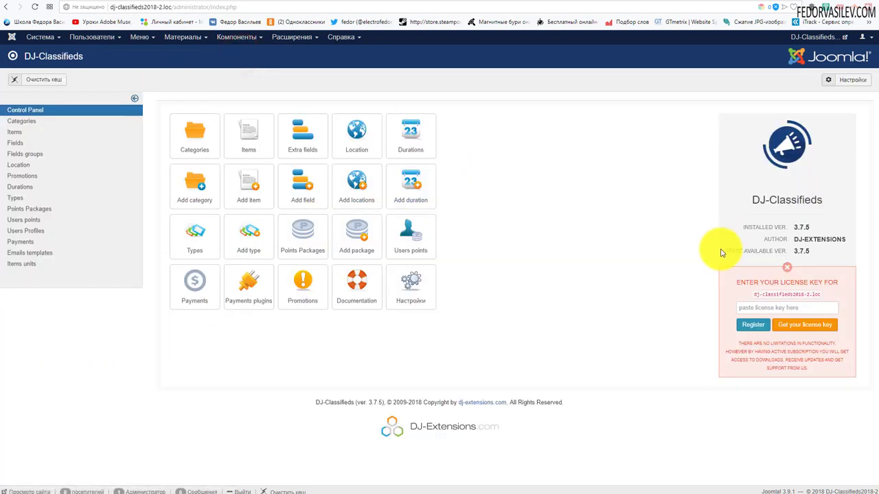
# Step: Install the Russian language pack archive for DJ-Classifieds through the extension installer and reopen the component
pyautogui.click(287, 37)
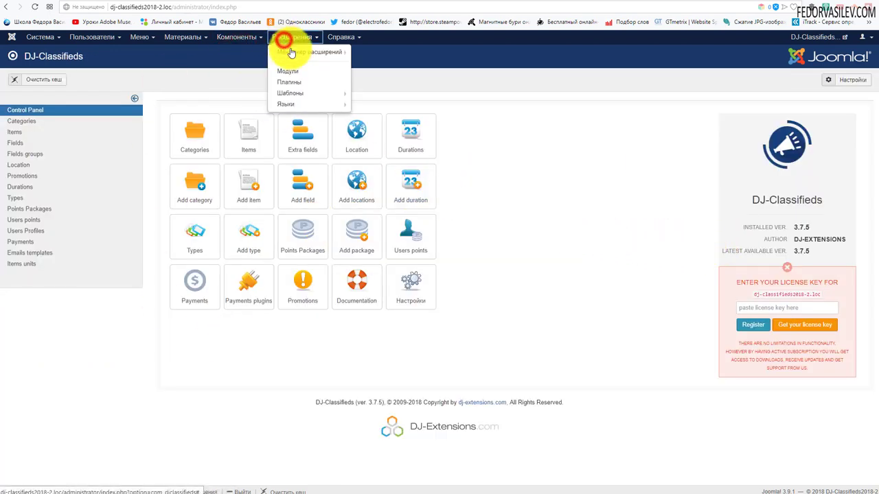
pyautogui.click(365, 52)
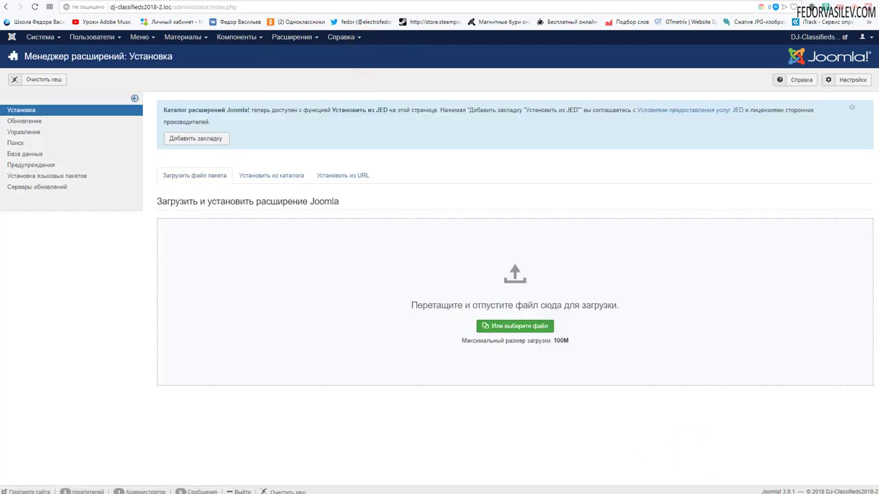
pyautogui.hotkey('alt', 'Tab')
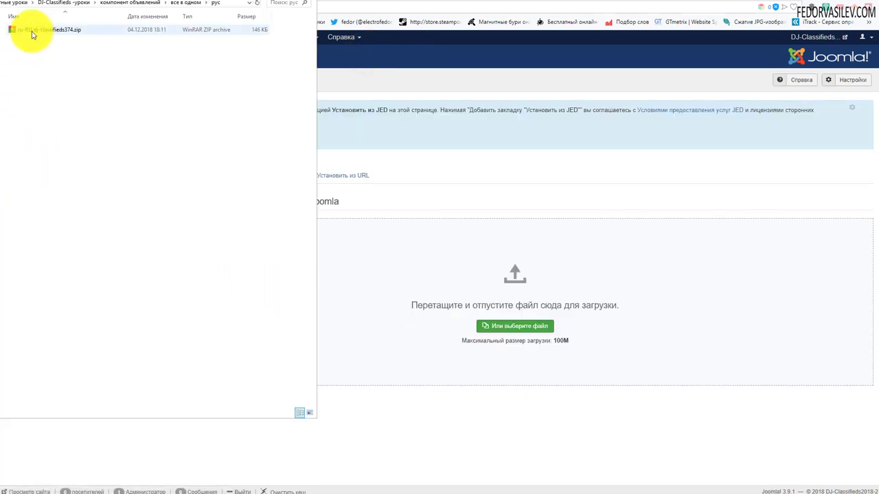
pyautogui.moveTo(31, 35); pyautogui.dragTo(382, 274)
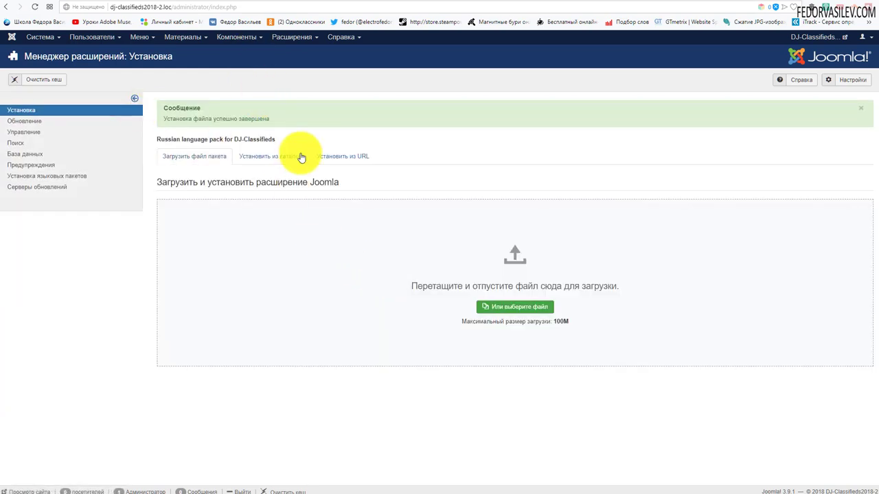
pyautogui.click(229, 39)
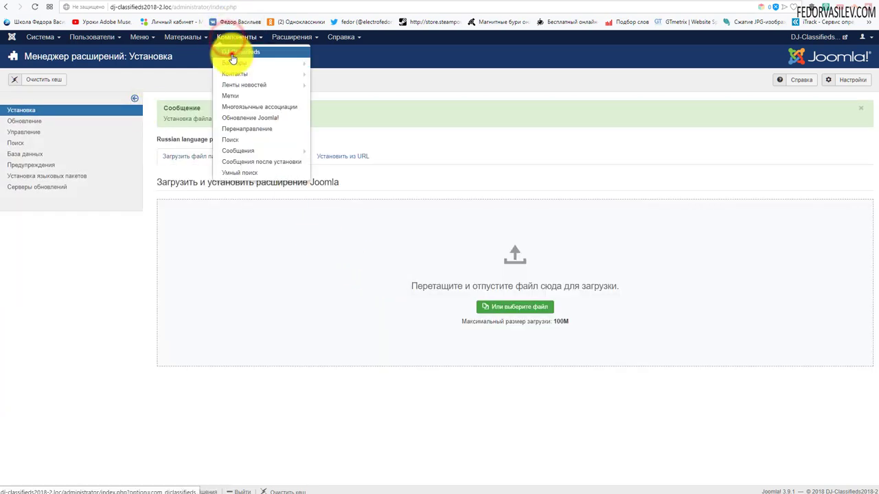
pyautogui.click(232, 56)
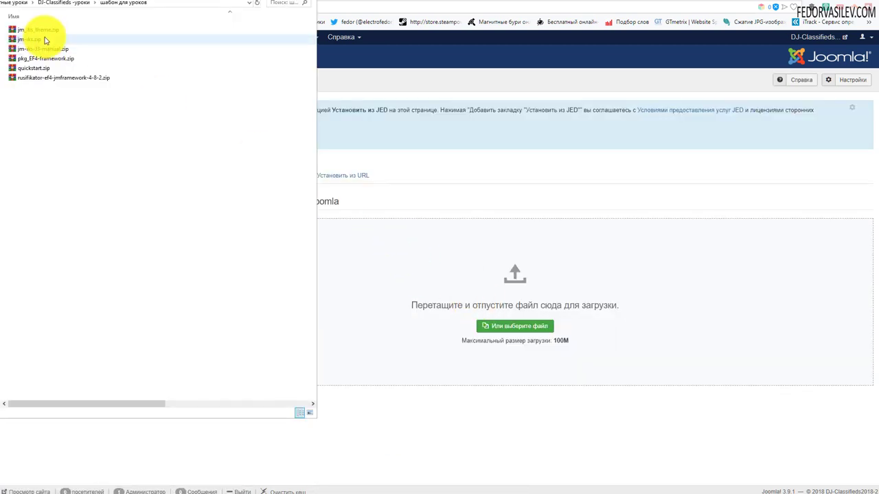
# Step: Install the site template from jm-iks.zip by uploading it to the extension installer
pyautogui.click(20, 43)
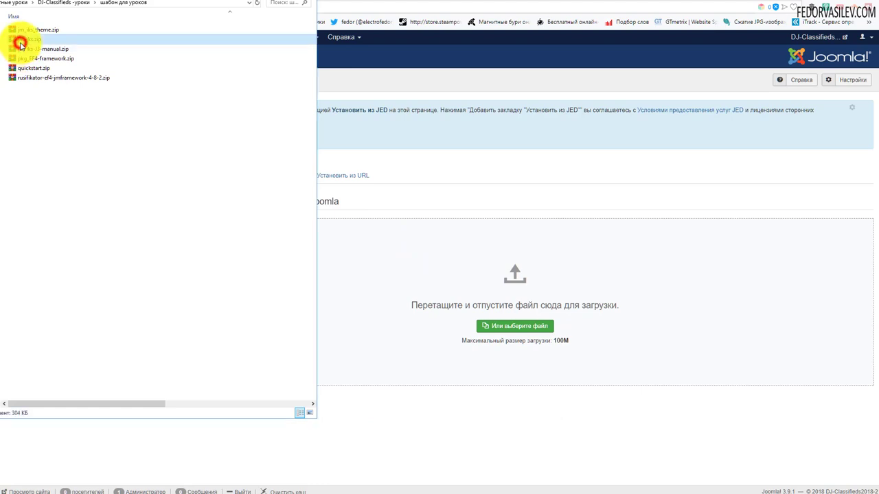
pyautogui.moveTo(26, 41); pyautogui.dragTo(396, 276)
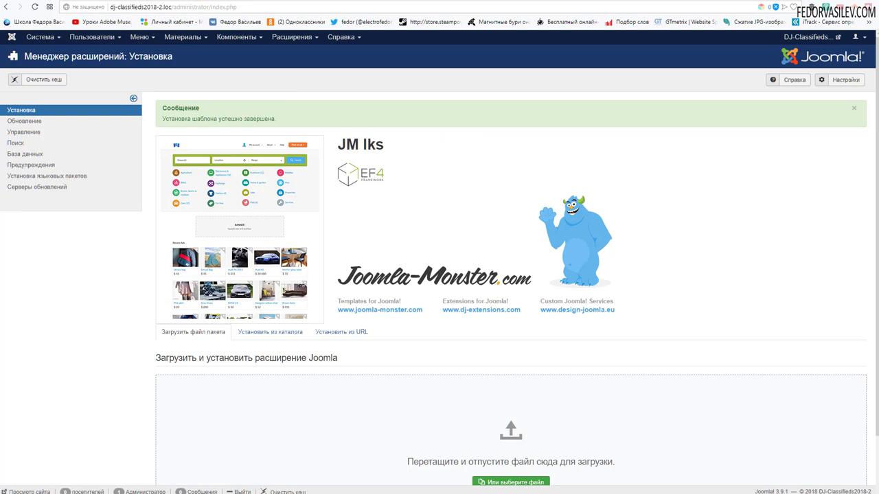
pyautogui.hotkey('alt', 'Tab')
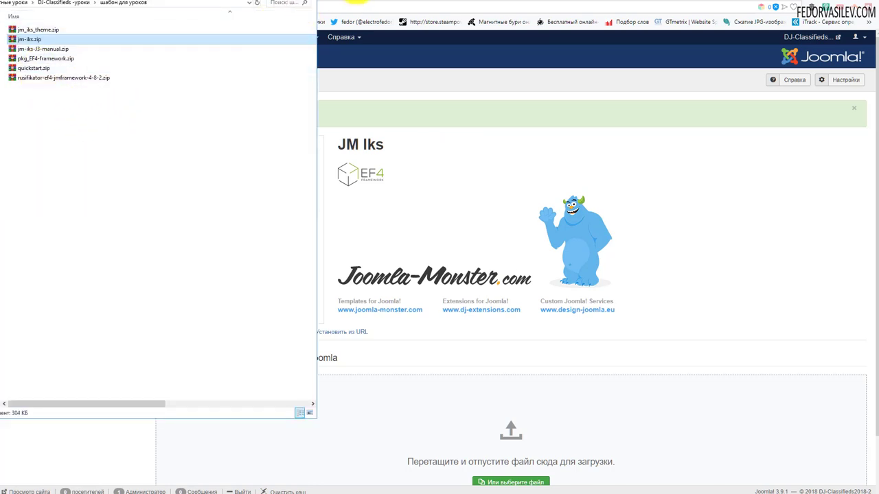
pyautogui.click(347, 3)
# Step: Reopen the extension installer and install the EF4 framework package pkg_EF4-framework.zip
pyautogui.moveTo(292, 37)
pyautogui.moveTo(303, 51)
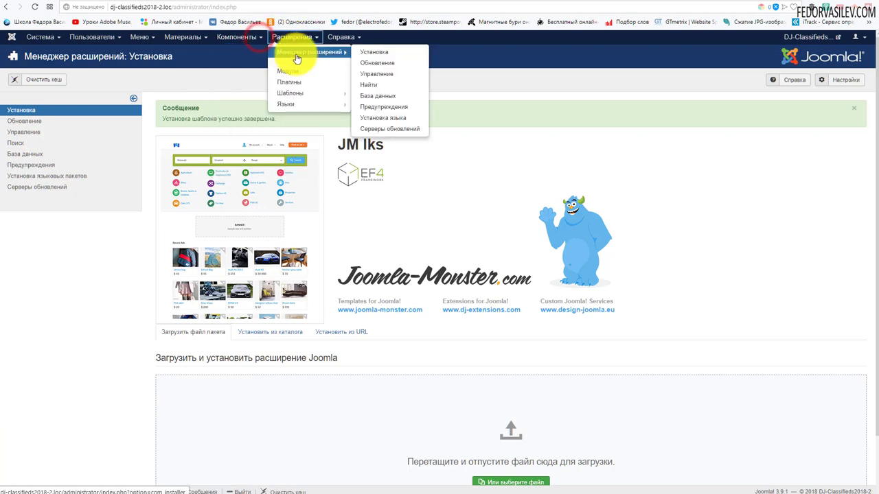
pyautogui.click(369, 55)
pyautogui.hotkey('alt', 'Tab')
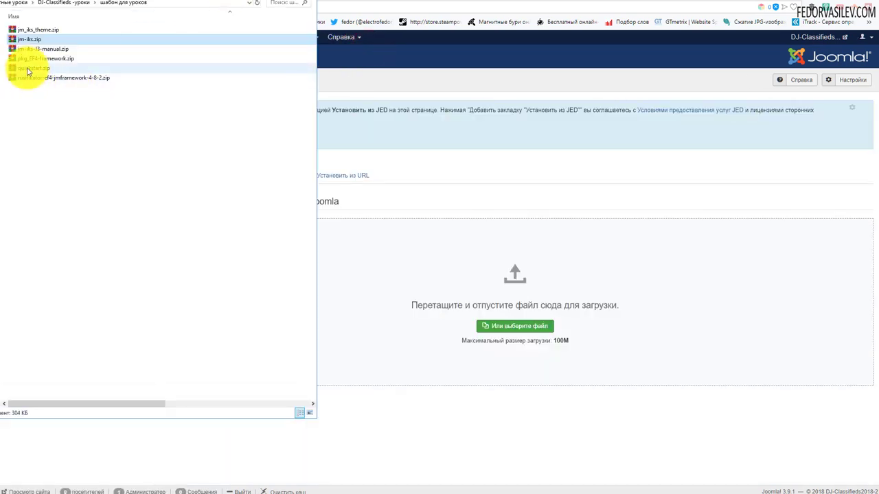
pyautogui.moveTo(32, 59); pyautogui.dragTo(98, 64)
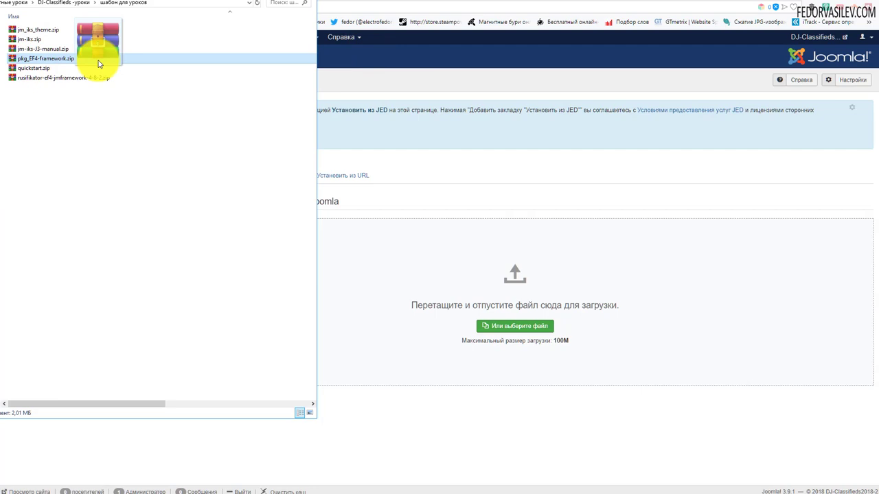
pyautogui.moveTo(98, 64); pyautogui.dragTo(416, 263)
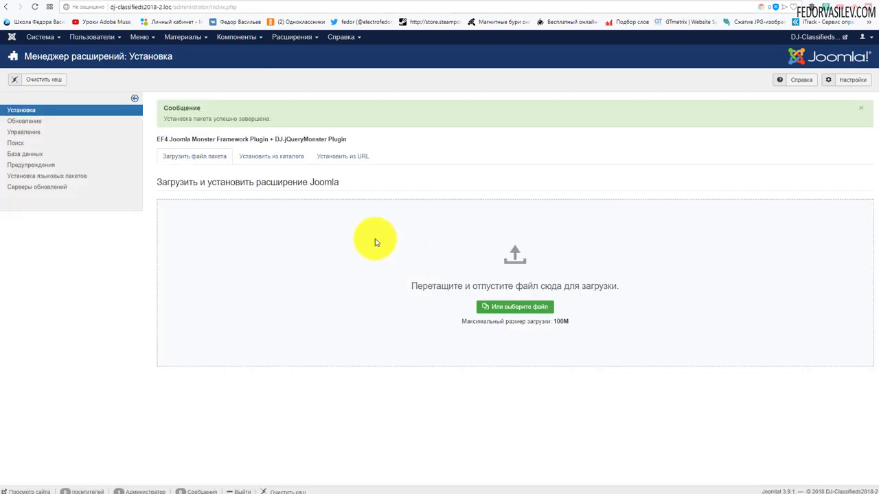
pyautogui.moveTo(350, 143); pyautogui.dragTo(206, 139)
pyautogui.click(369, 144)
# Step: Examine the settings of the EF4 Joomla-Monster framework plugin and the DJ-jQueryMonster system plugin, leaving both unchanged
pyautogui.click(281, 36)
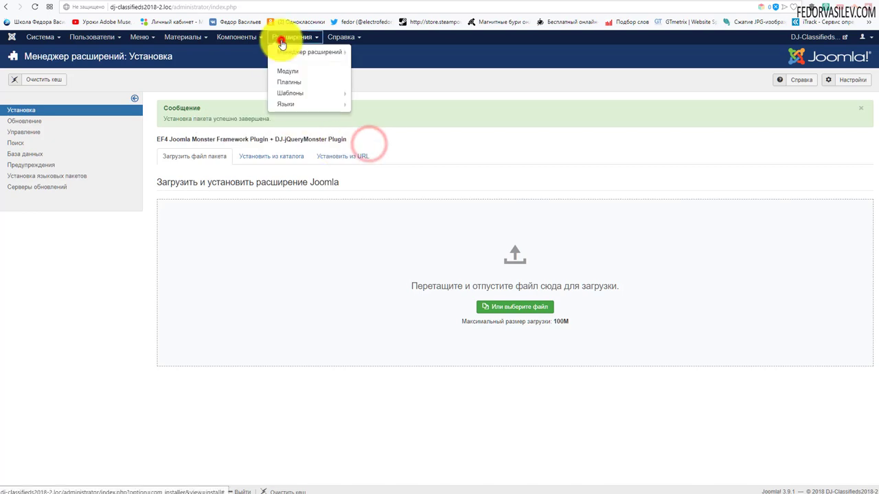
pyautogui.click(299, 78)
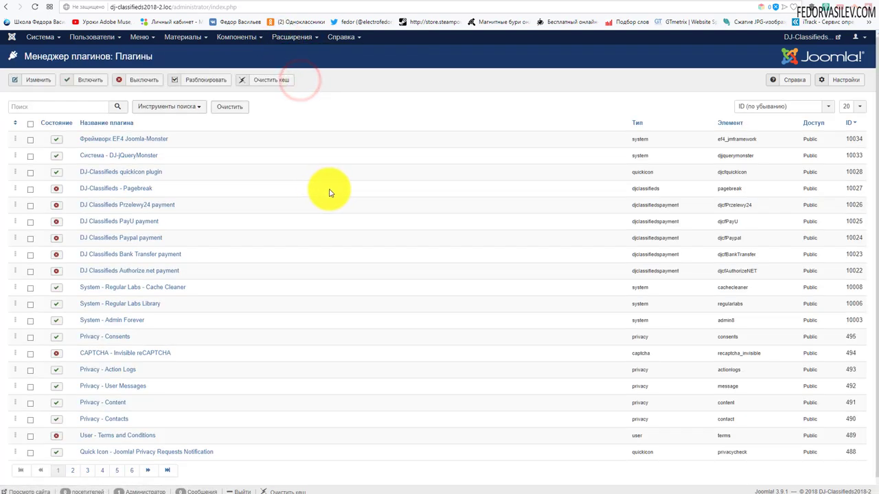
pyautogui.click(142, 139)
pyautogui.click(193, 79)
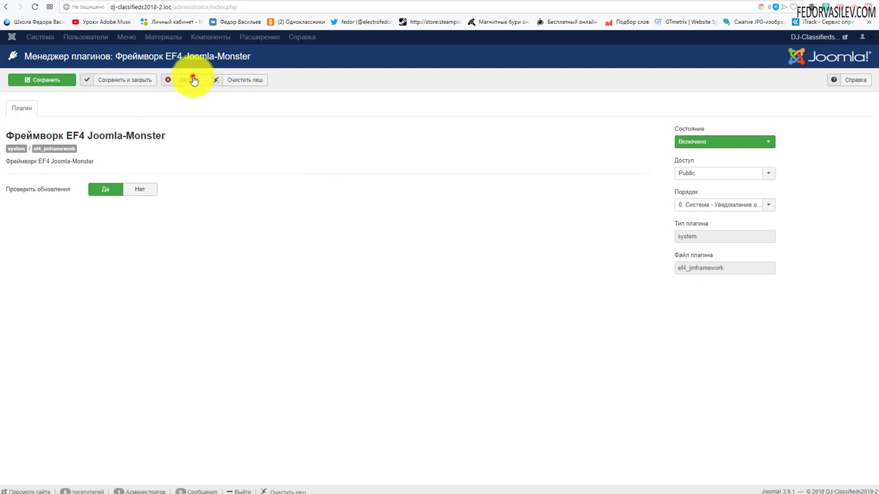
pyautogui.click(141, 153)
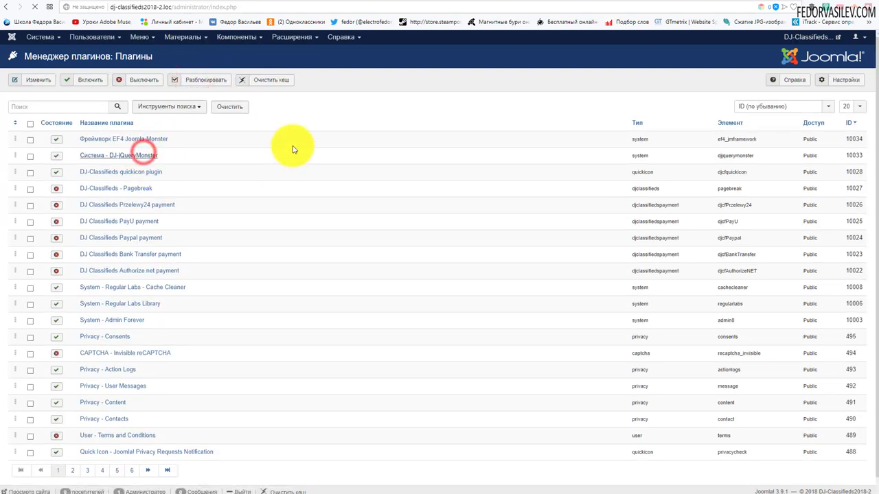
pyautogui.scroll(-3, 290, 169)
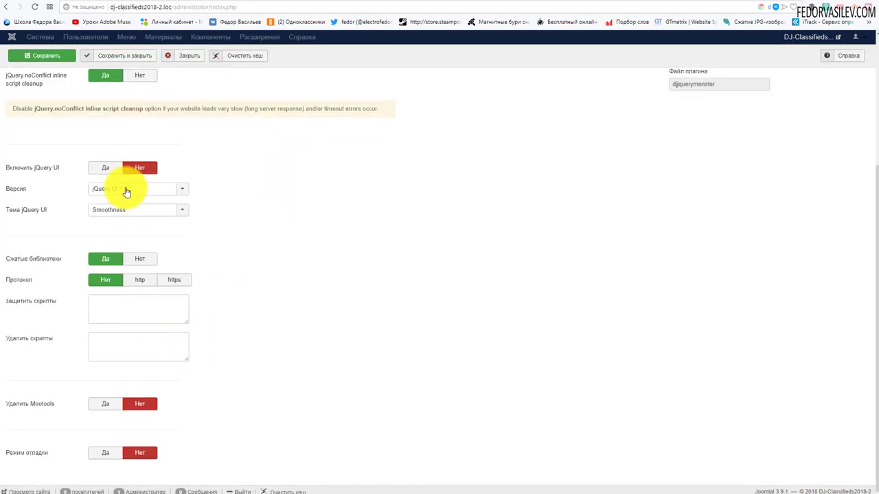
pyautogui.scroll(3, 137, 371)
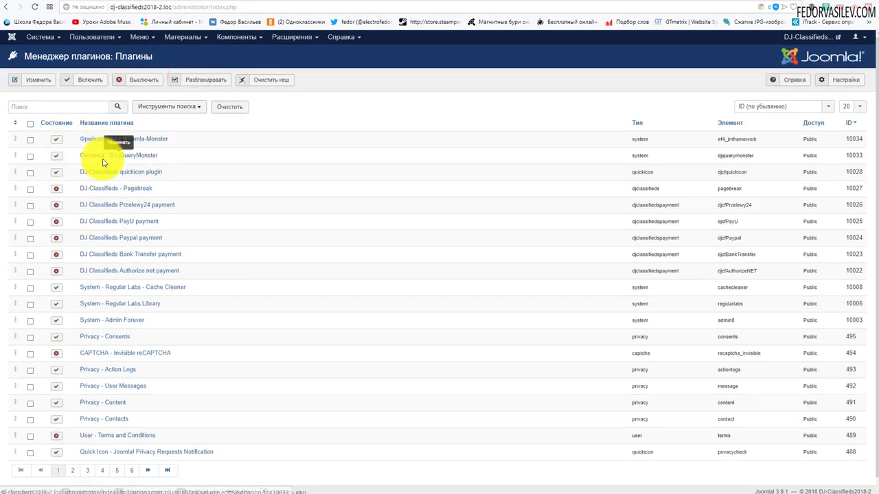
pyautogui.click(247, 37)
pyautogui.moveTo(294, 38)
pyautogui.moveTo(318, 55)
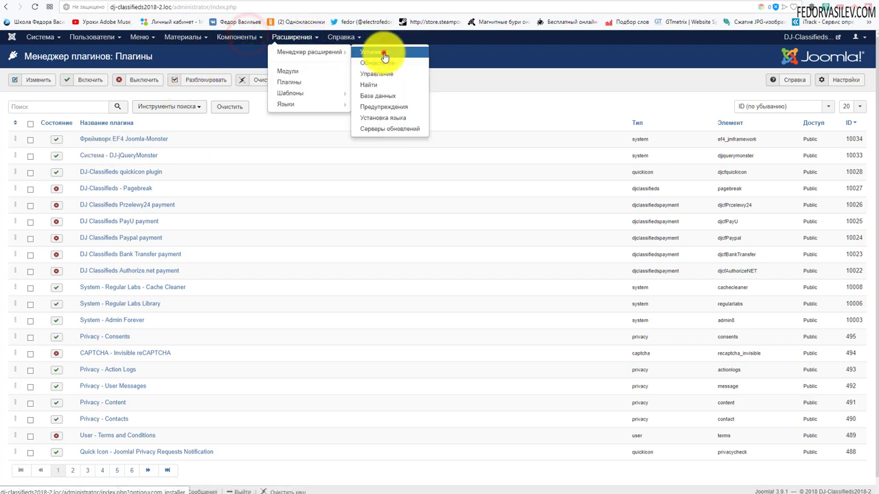
pyautogui.click(382, 54)
# Step: Open the default jm-iks style from the site template styles and view its template and framework details
pyautogui.click(277, 39)
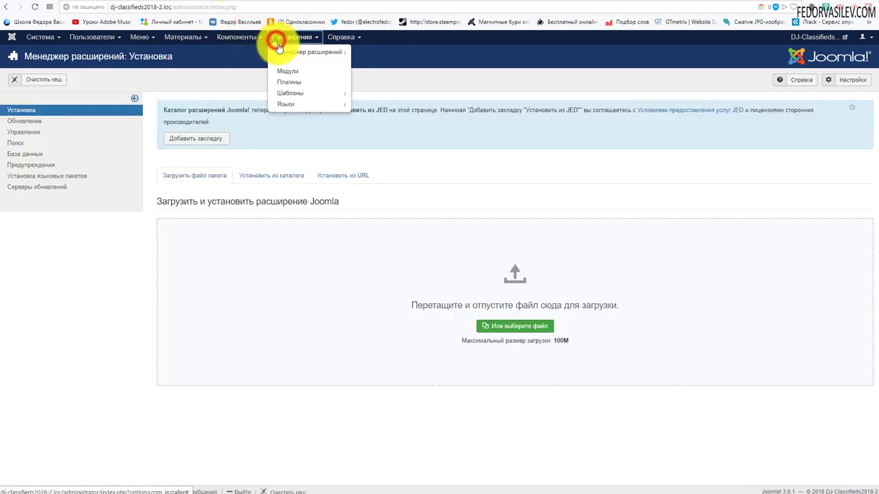
pyautogui.click(292, 94)
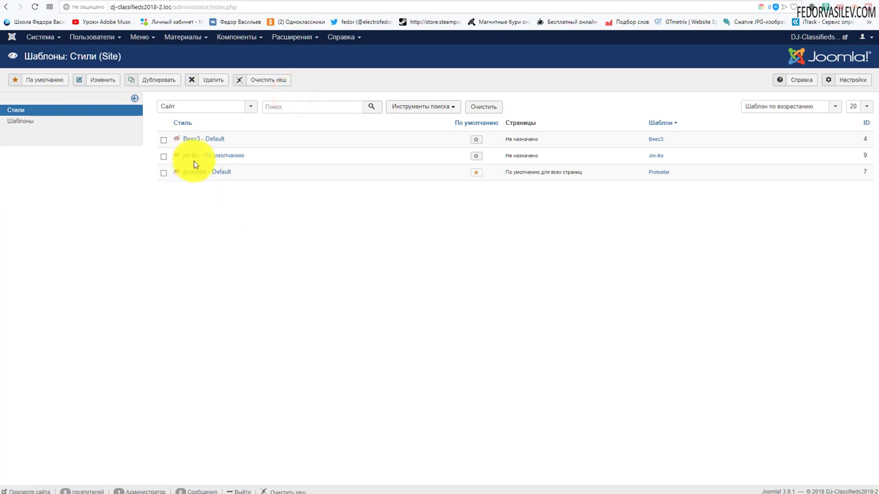
pyautogui.click(192, 158)
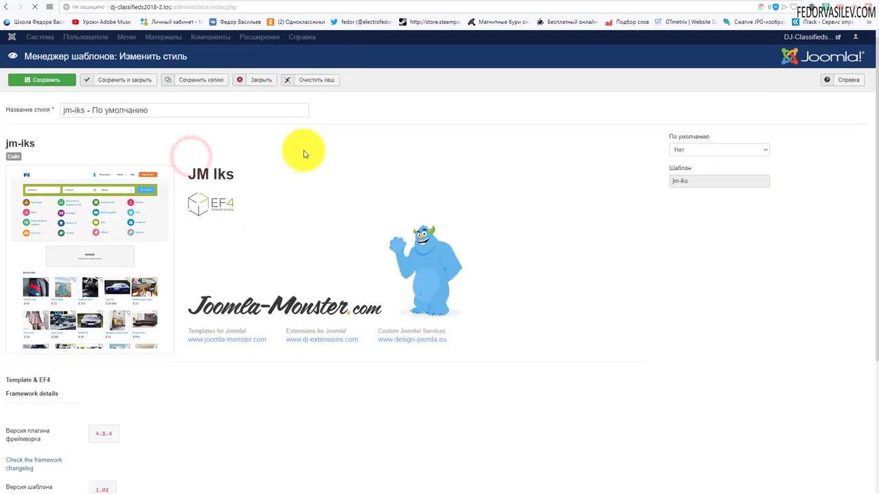
pyautogui.scroll(-3, 39, 199)
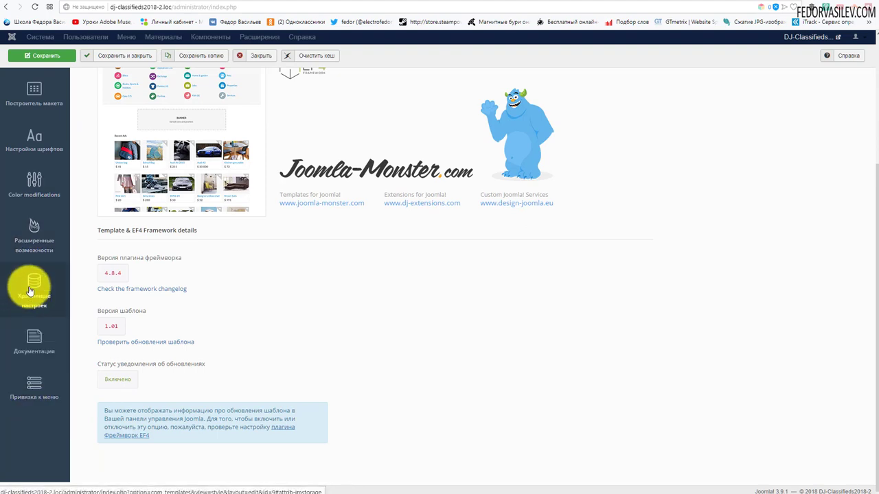
pyautogui.scroll(3, 31, 228)
# Step: Review the style's basic settings for site tools, off-canvas sidebar, coming soon page, error page and layout
pyautogui.click(34, 219)
pyautogui.click(239, 187)
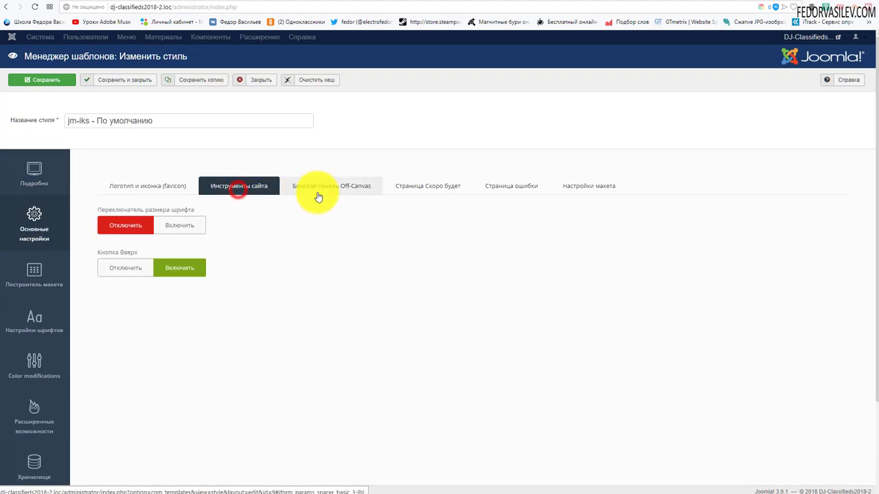
pyautogui.click(328, 187)
pyautogui.click(431, 192)
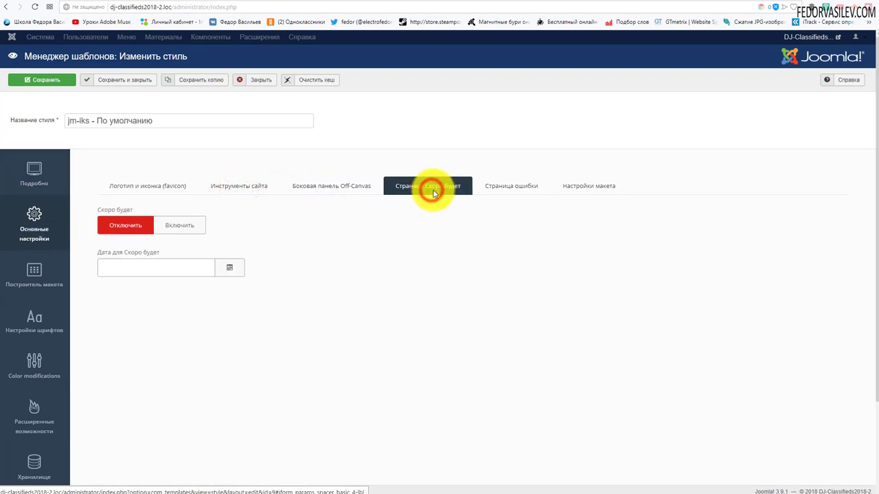
pyautogui.click(508, 186)
pyautogui.click(575, 187)
pyautogui.scroll(-2, 203, 218)
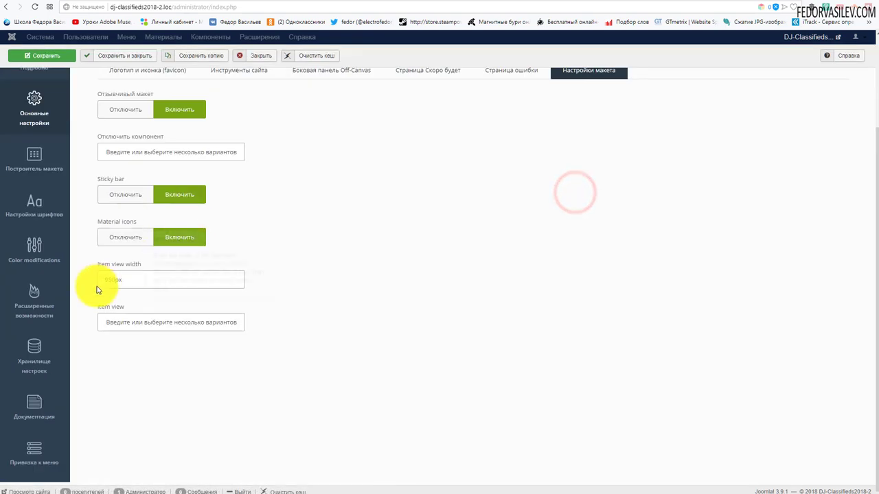
pyautogui.scroll(2, 39, 196)
# Step: Return to the style's overview and check the framework plugin and template version details
pyautogui.click(33, 171)
pyautogui.scroll(-3, 314, 212)
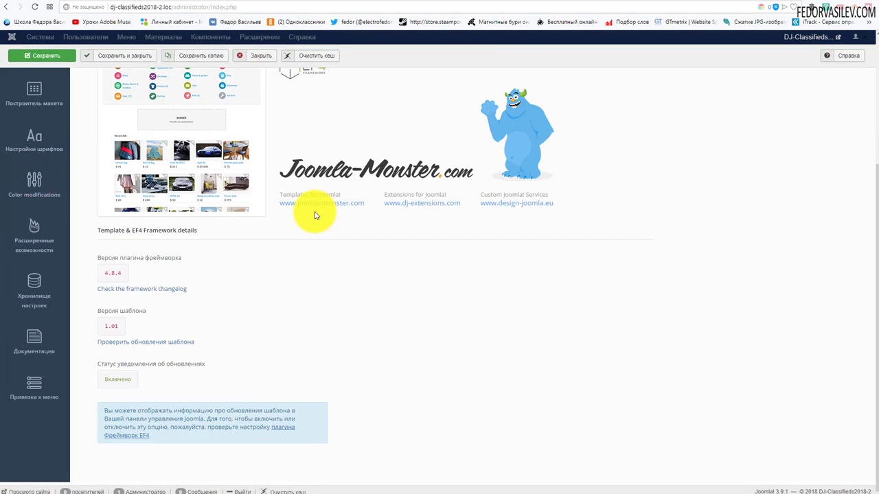
pyautogui.scroll(1, 314, 213)
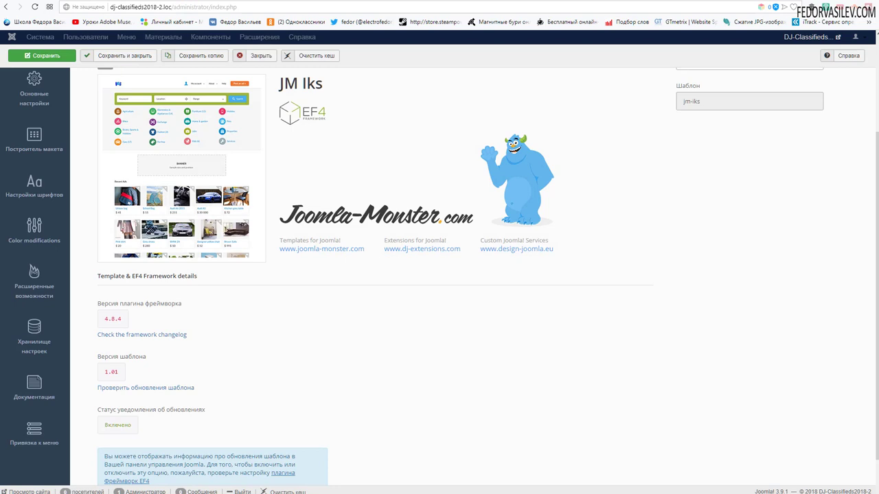
pyautogui.hotkey('alt', 'Tab')
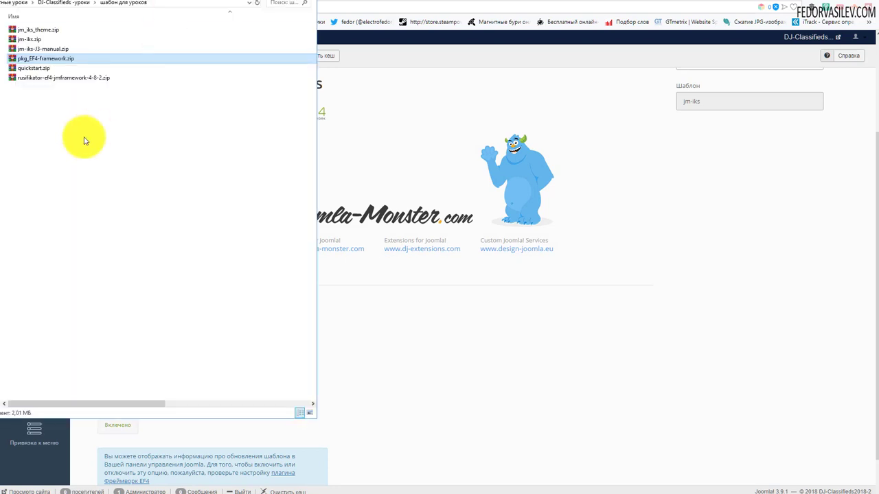
pyautogui.click(29, 79)
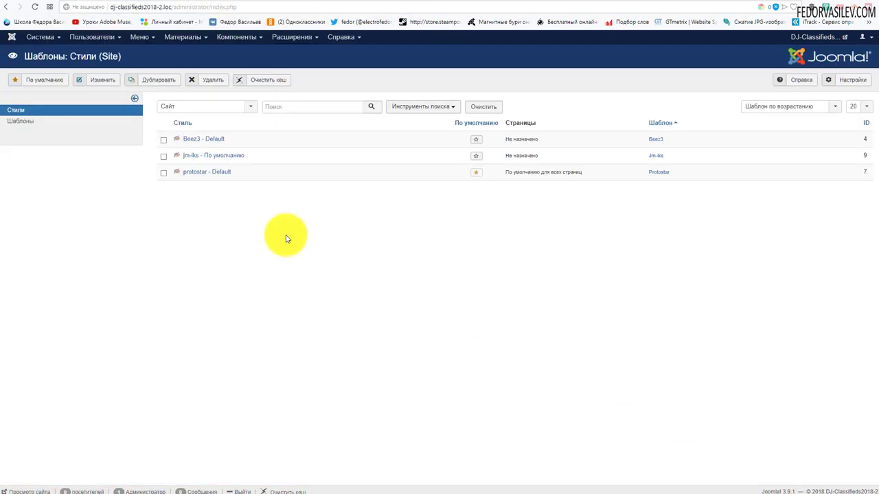
# Step: Make the jm-iks style the default for the site, preview the site's home page and return to the style list
pyautogui.click(479, 158)
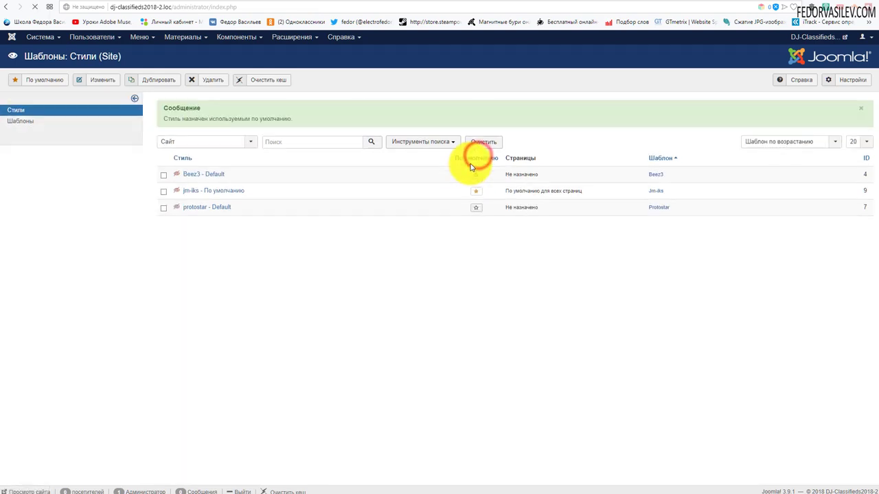
pyautogui.click(807, 37)
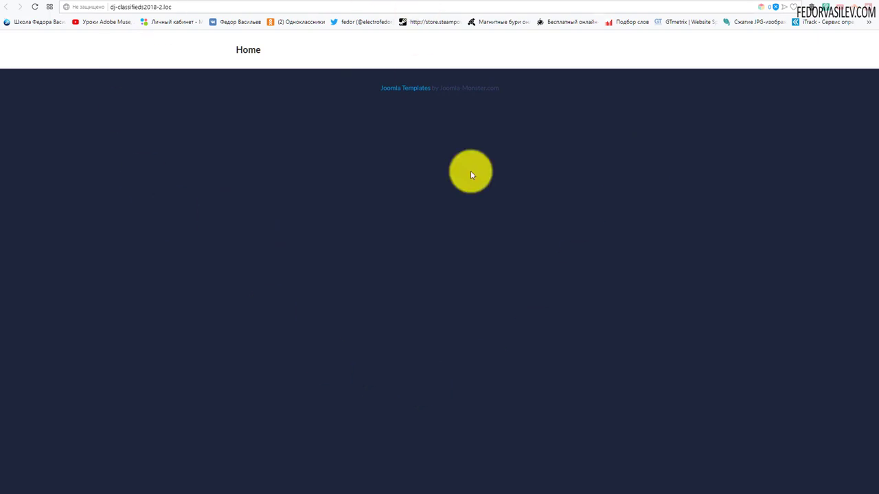
pyautogui.hotkey('ctrl', 'w')
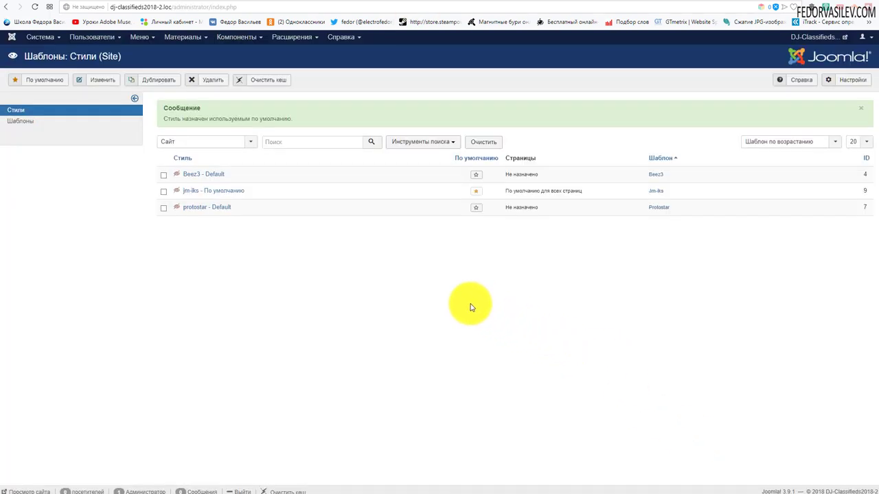
# Step: Examine which themes are available in the view settings of the DJ-Classifieds component
pyautogui.click(232, 38)
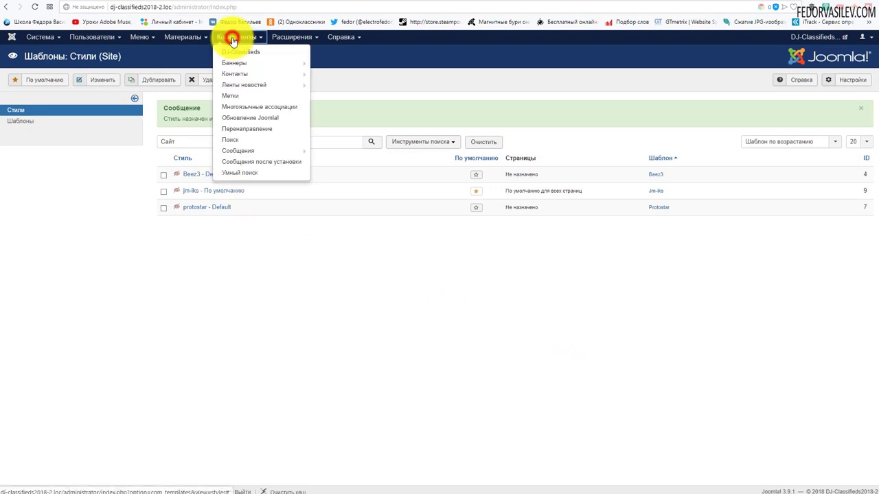
pyautogui.click(237, 52)
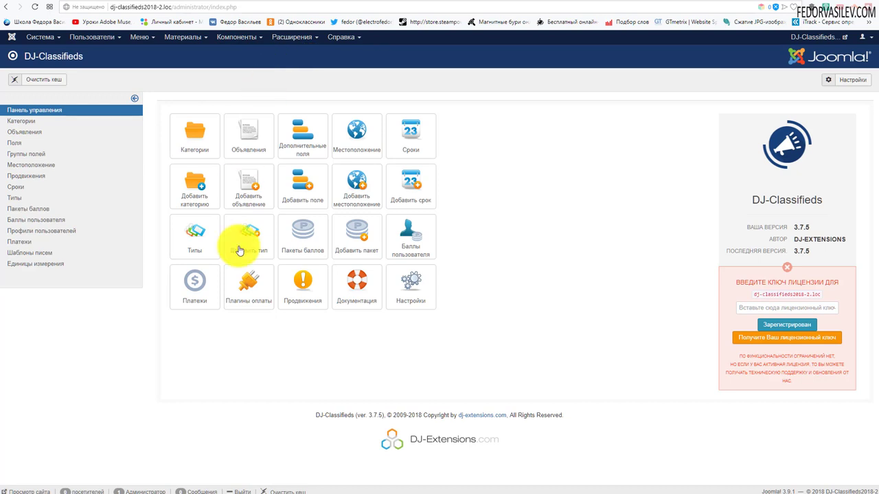
pyautogui.click(410, 283)
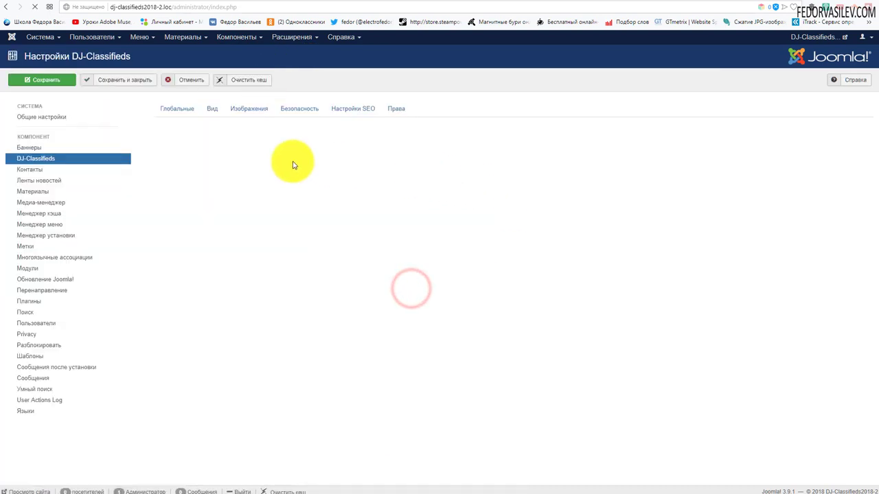
pyautogui.click(213, 109)
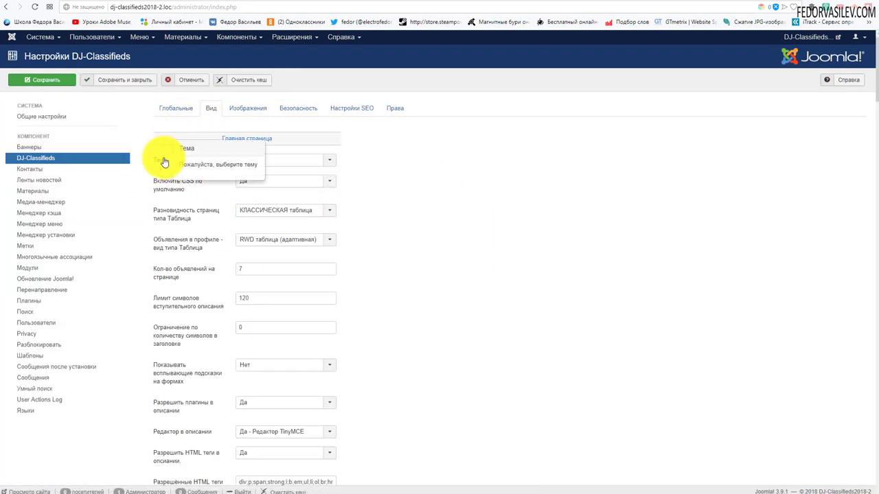
pyautogui.click(284, 165)
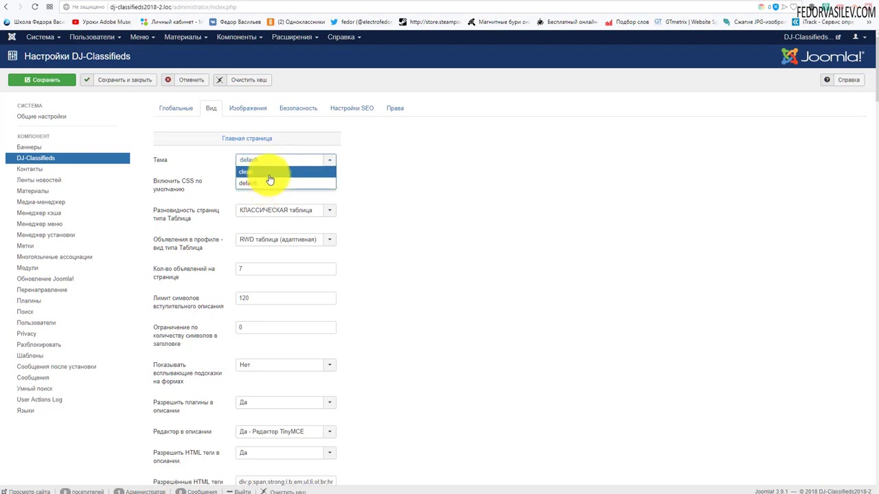
pyautogui.click(389, 171)
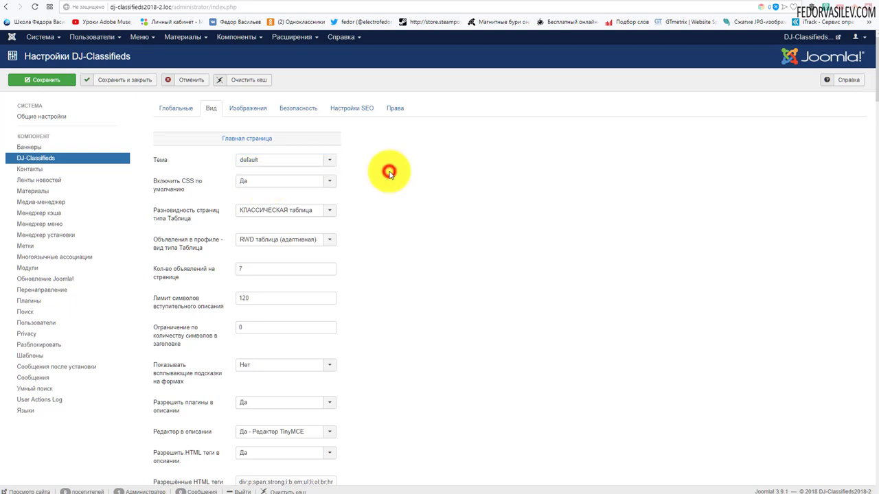
pyautogui.click(284, 159)
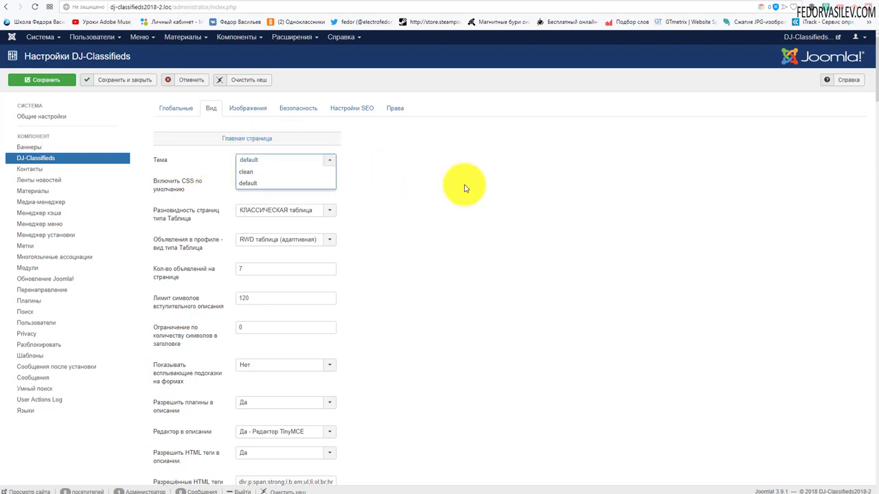
# Step: Install the DJ-Classifieds theme package jm_iks_theme.zip through the extension installer
pyautogui.click(290, 36)
pyautogui.moveTo(309, 52)
pyautogui.click(361, 53)
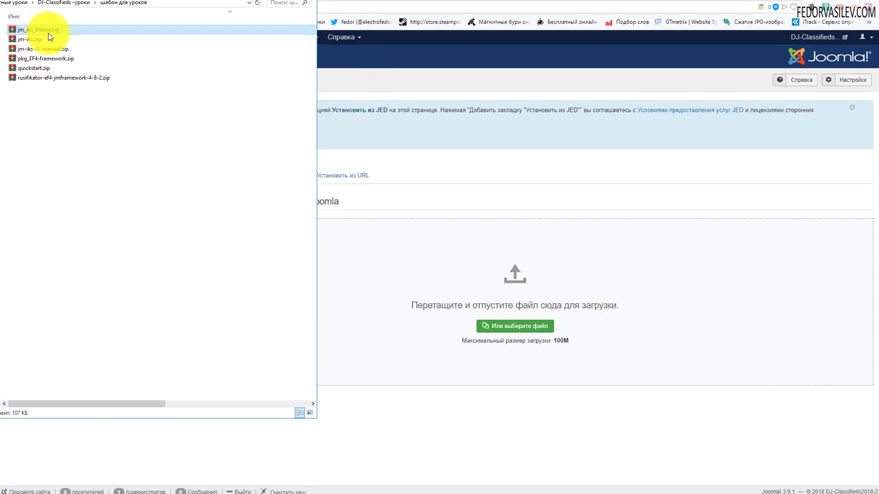
pyautogui.moveTo(44, 34); pyautogui.dragTo(375, 269)
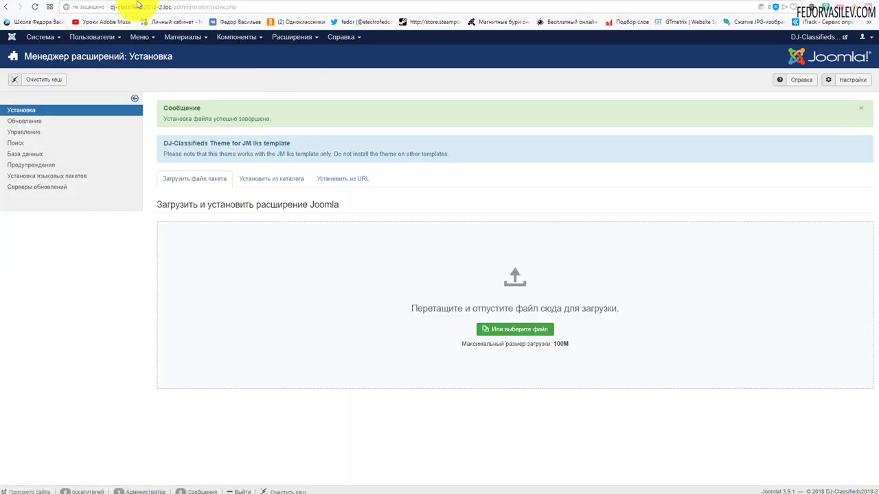
# Step: Review the jm_iks_theme.zip and jm-iks.zip packages in the template folder, and the list of site template styles
pyautogui.hotkey('alt', 'Tab')
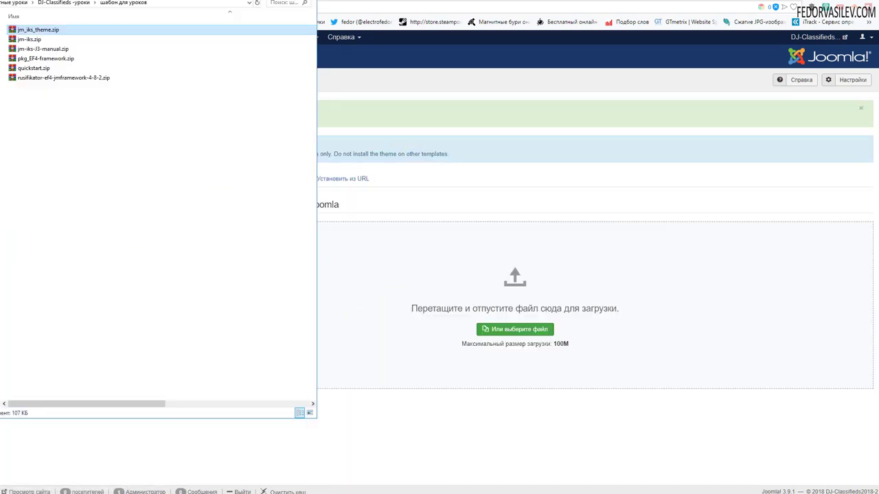
pyautogui.click(34, 32)
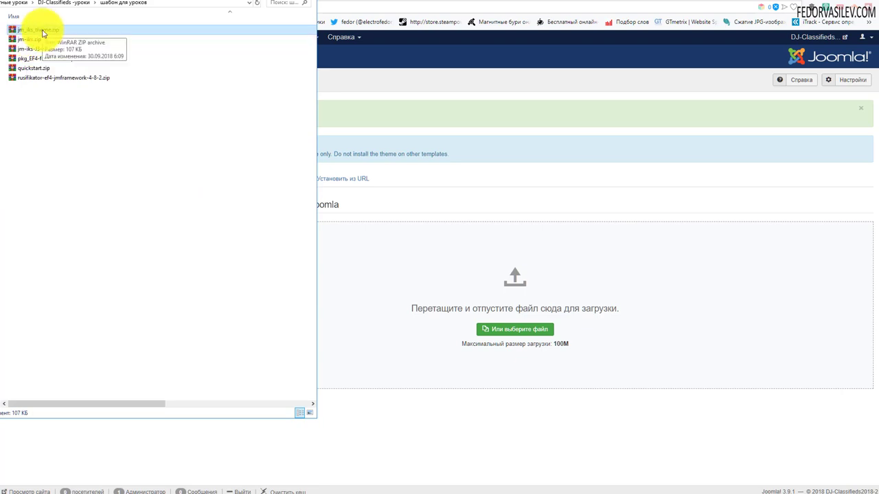
pyautogui.click(15, 39)
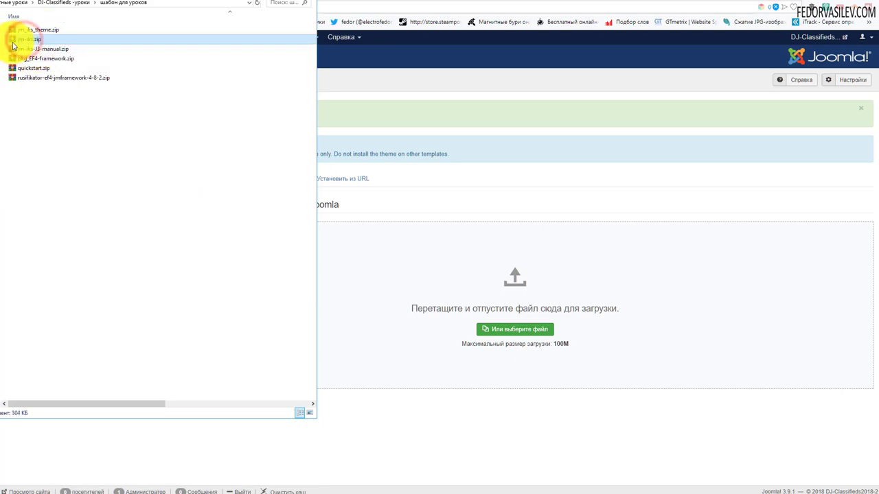
pyautogui.click(35, 29)
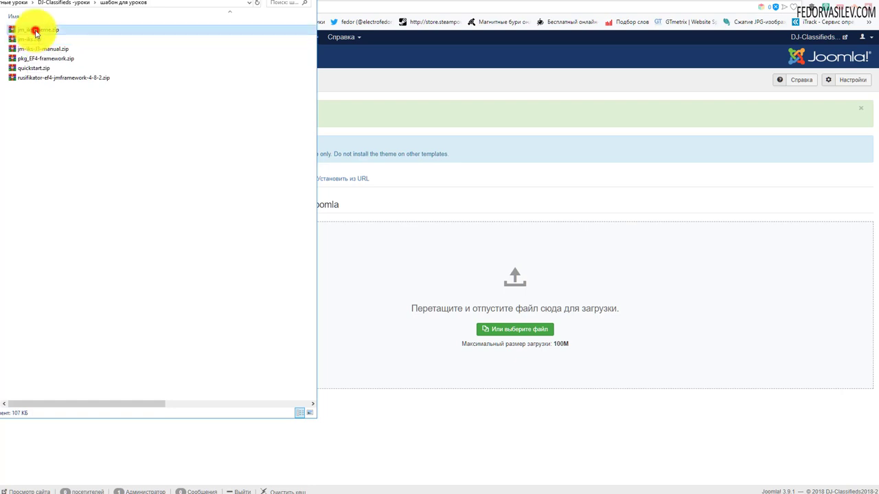
pyautogui.click(432, 78)
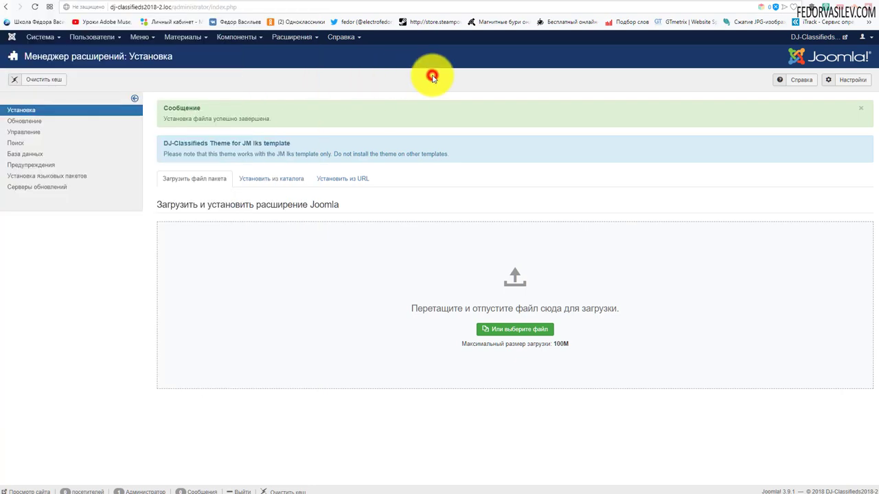
pyautogui.click(309, 36)
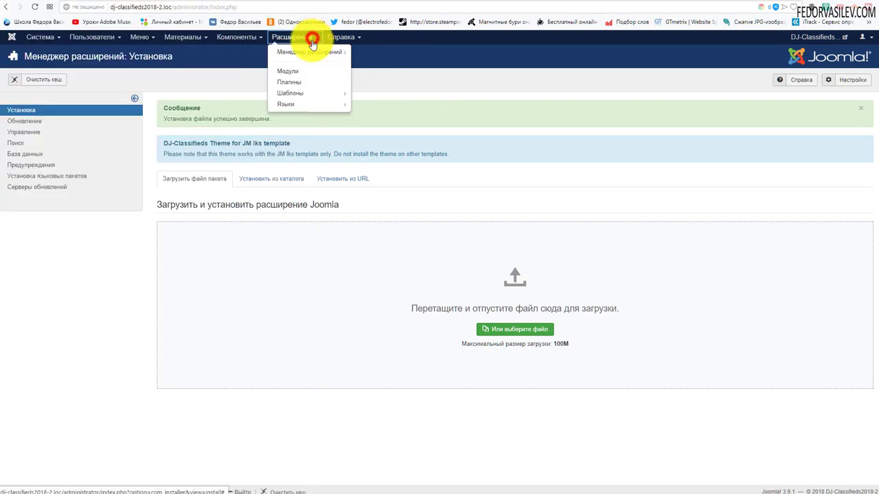
pyautogui.click(303, 90)
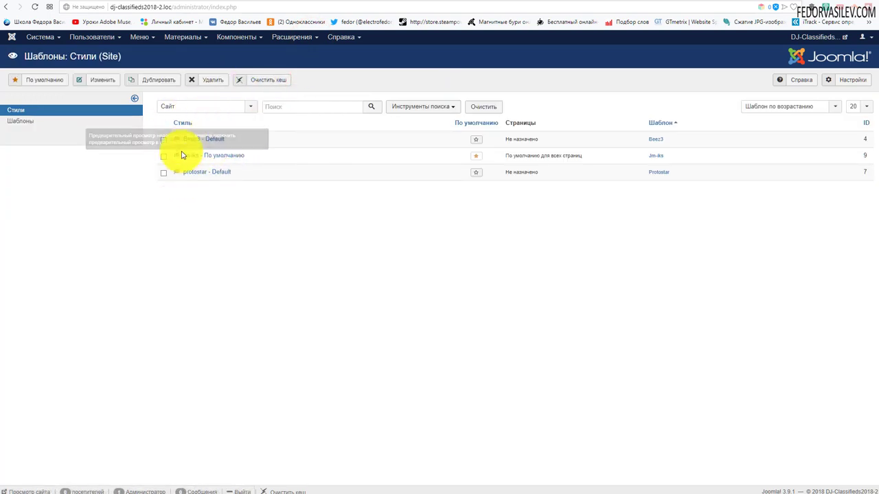
# Step: In the view settings of the DJ-Classifieds component, set the theme to jm-iks
pyautogui.click(234, 38)
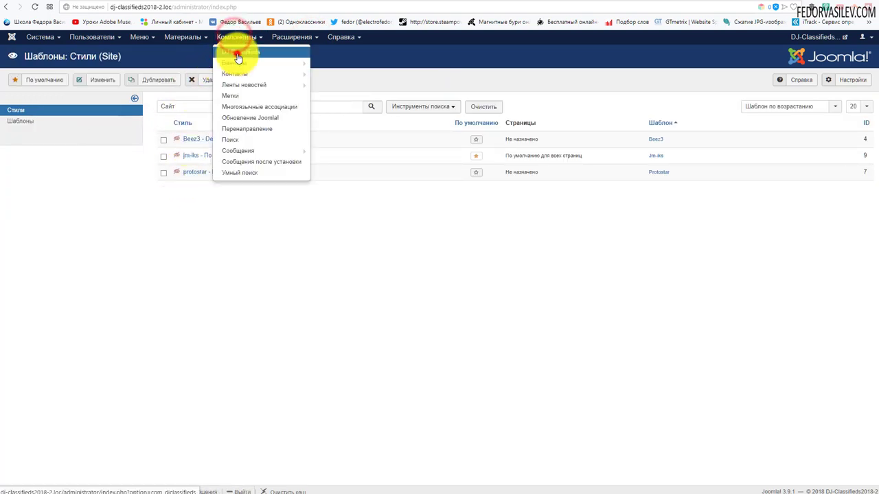
pyautogui.click(237, 54)
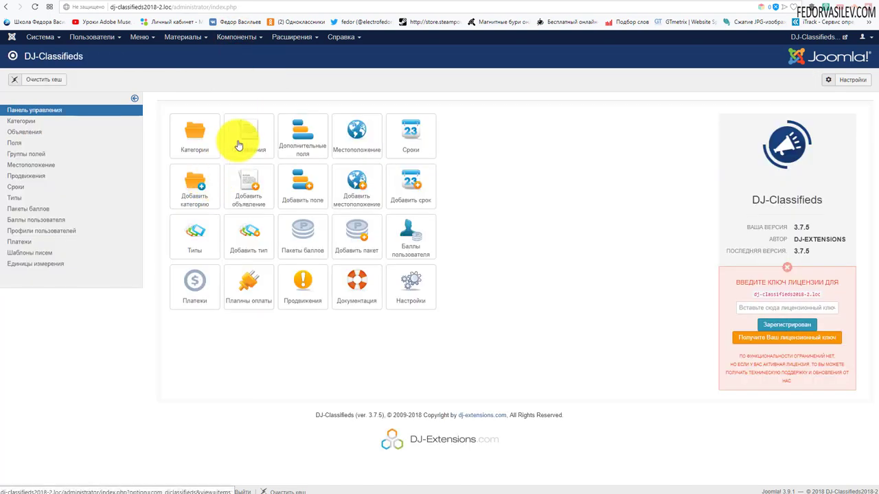
pyautogui.click(411, 283)
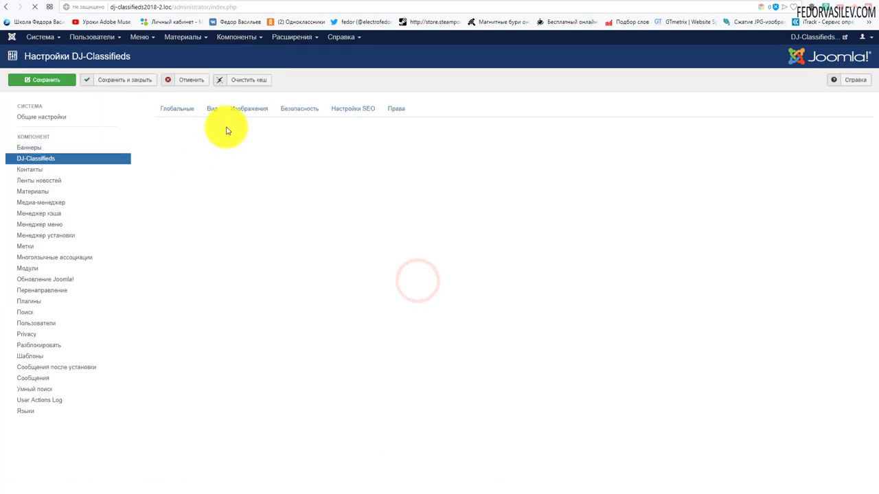
pyautogui.click(213, 110)
pyautogui.click(264, 162)
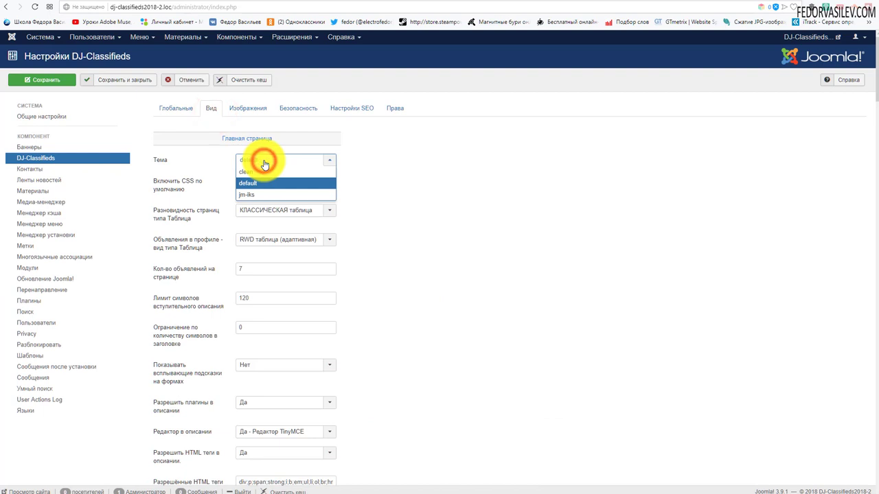
pyautogui.click(251, 198)
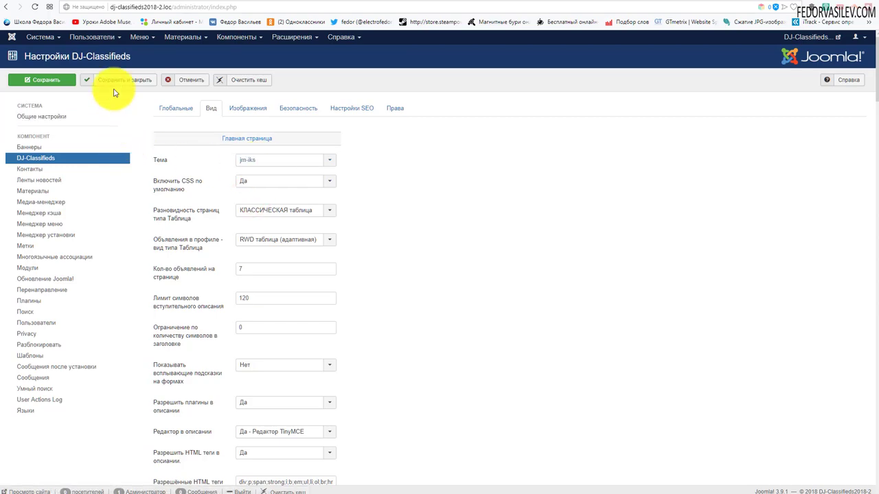